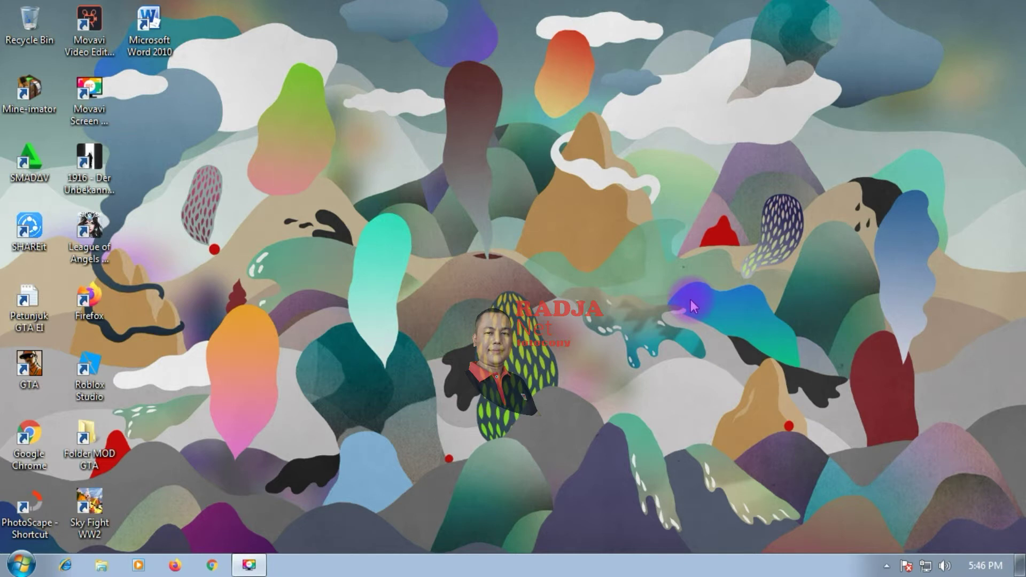
Refresh the desktop, launch Word 2010 and dismiss the product activation warning.
right_click(326, 169)
left_click(377, 222)
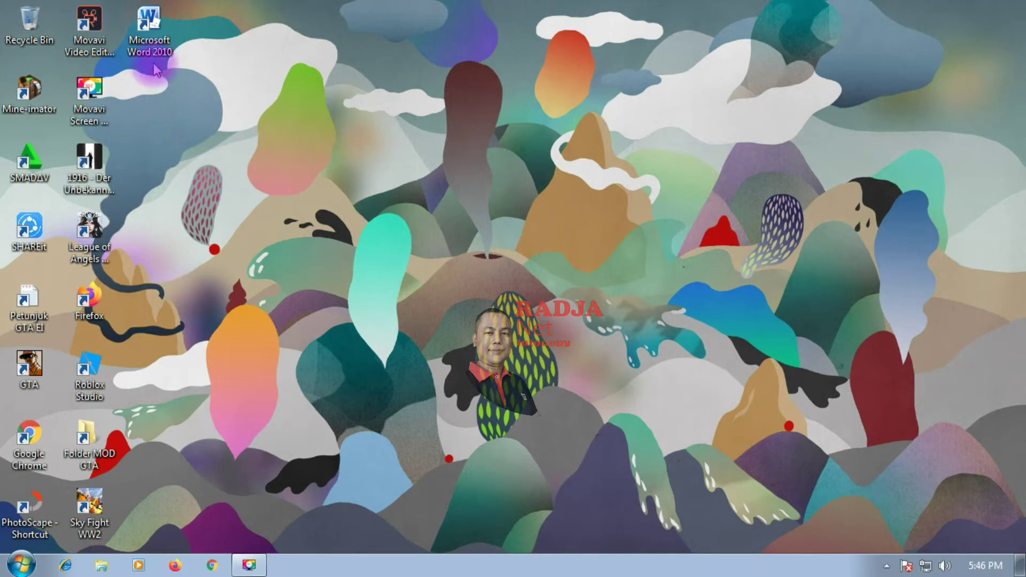
left_click(159, 43)
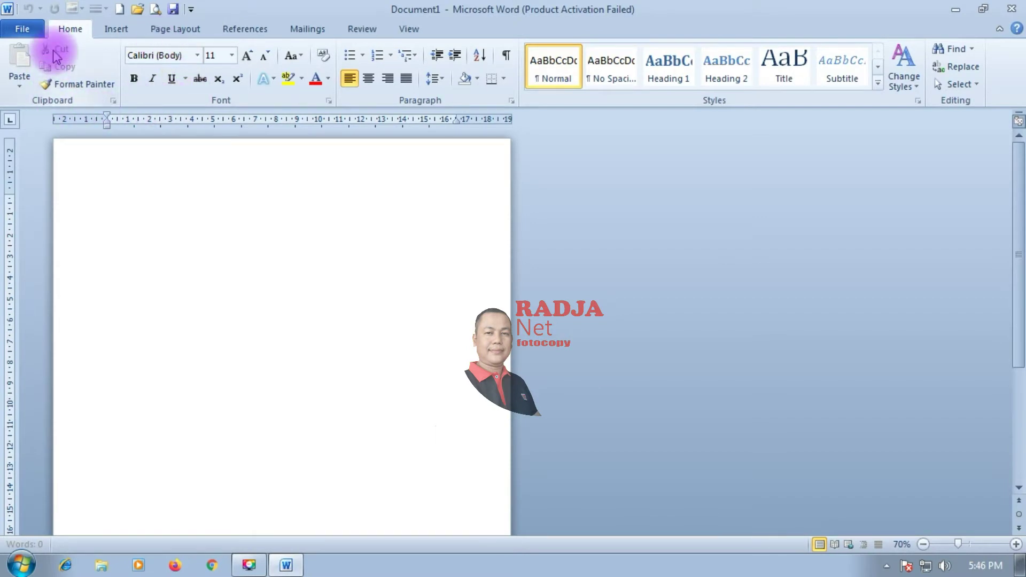
left_click(675, 436)
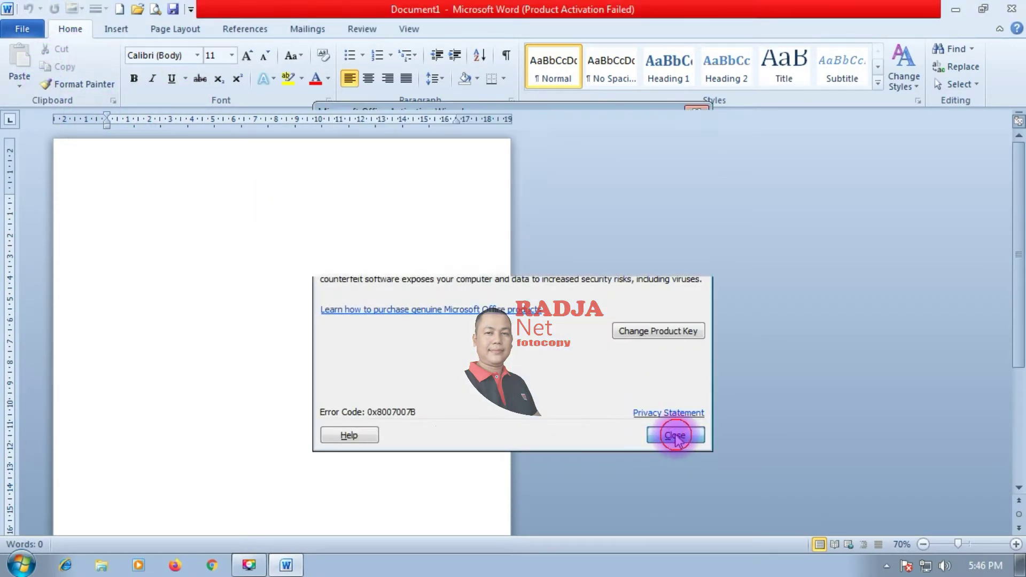
Open 'surat undangan maulid nabi muhammad saw' from the Documents library and view its Info page.
left_click(21, 28)
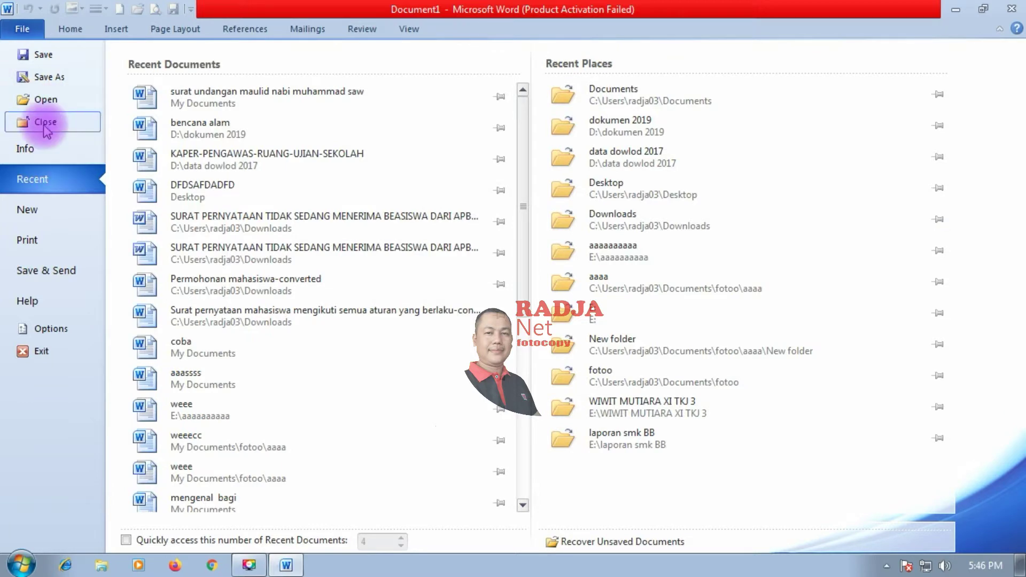
left_click(45, 99)
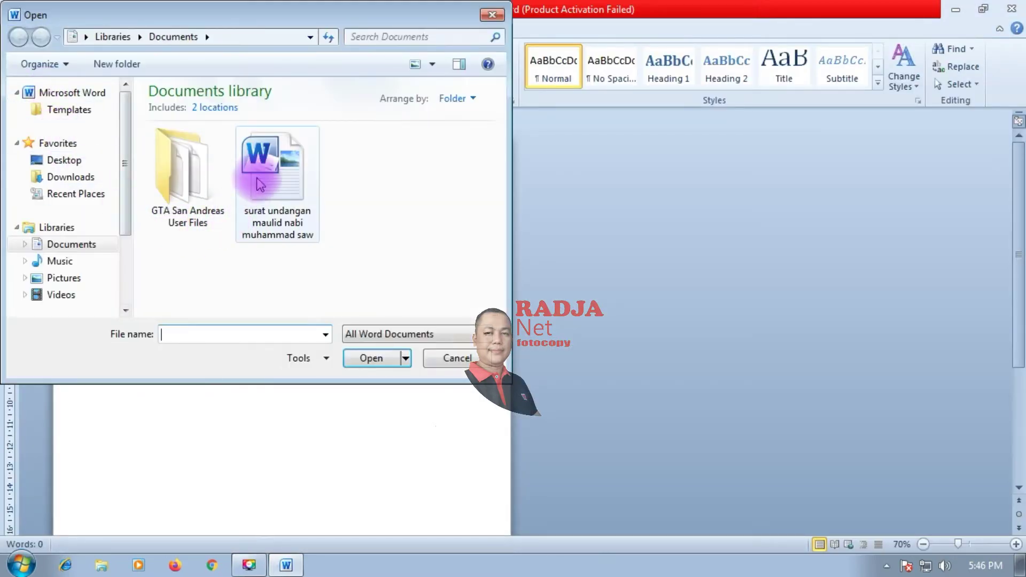
left_click(260, 185)
left_click(371, 358)
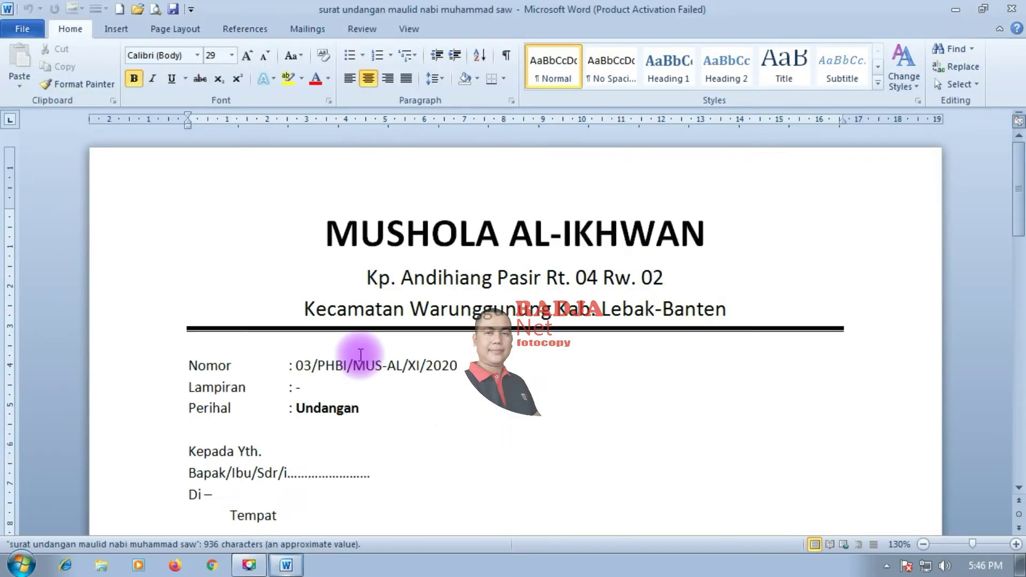
scroll(295, 266, "down", 5, "ctrl")
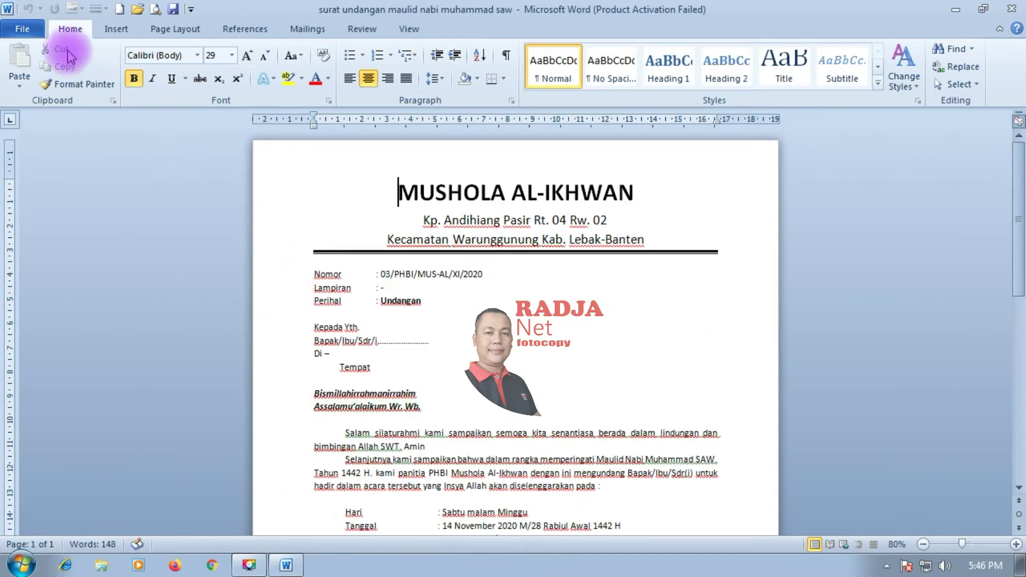
left_click(22, 29)
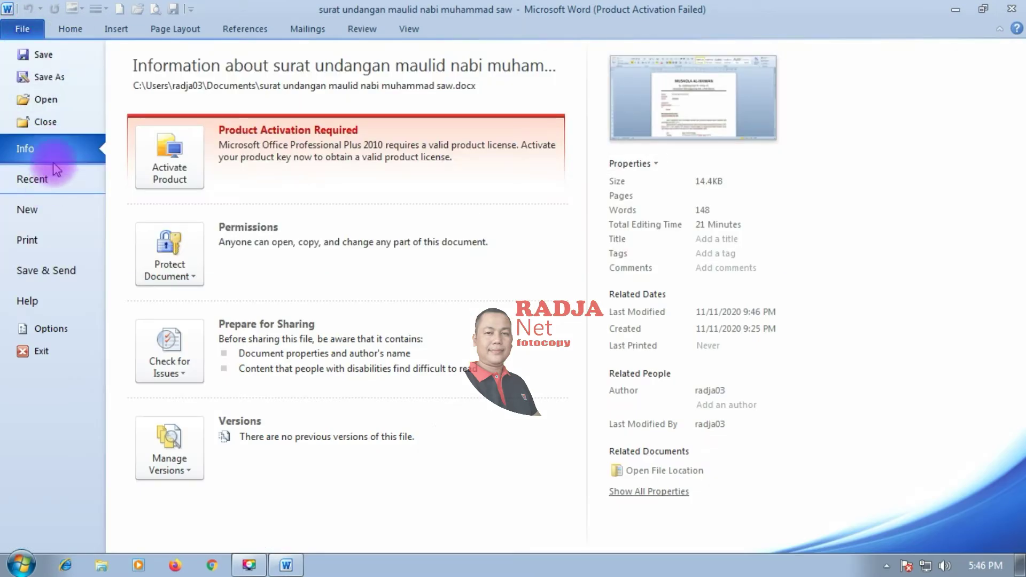
Open 'Anggaran rumah tangga asosiasi masyarakat peduli banten' from Local Disk (D:) > dokumen 2019.
left_click(46, 100)
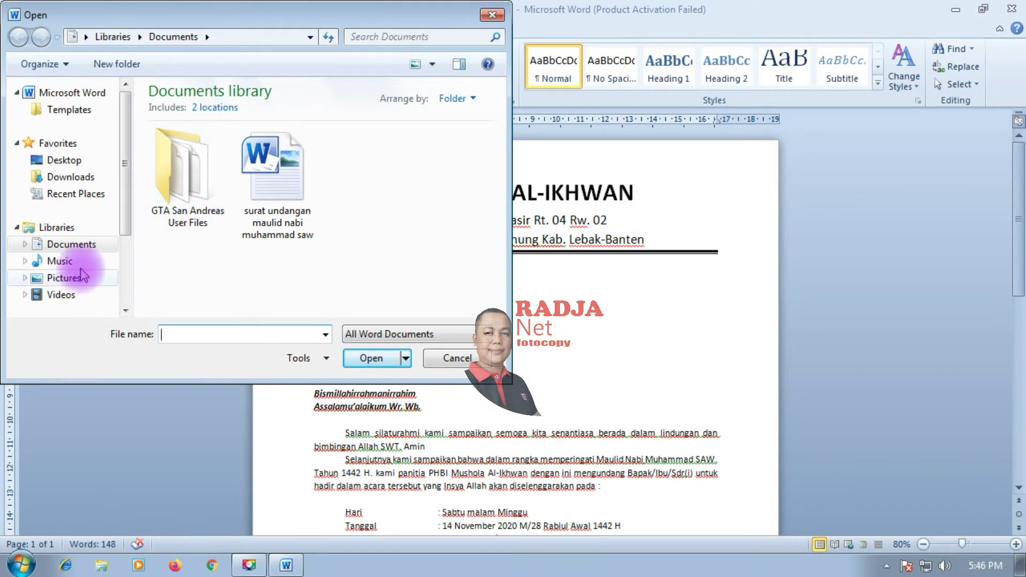
left_click(70, 177)
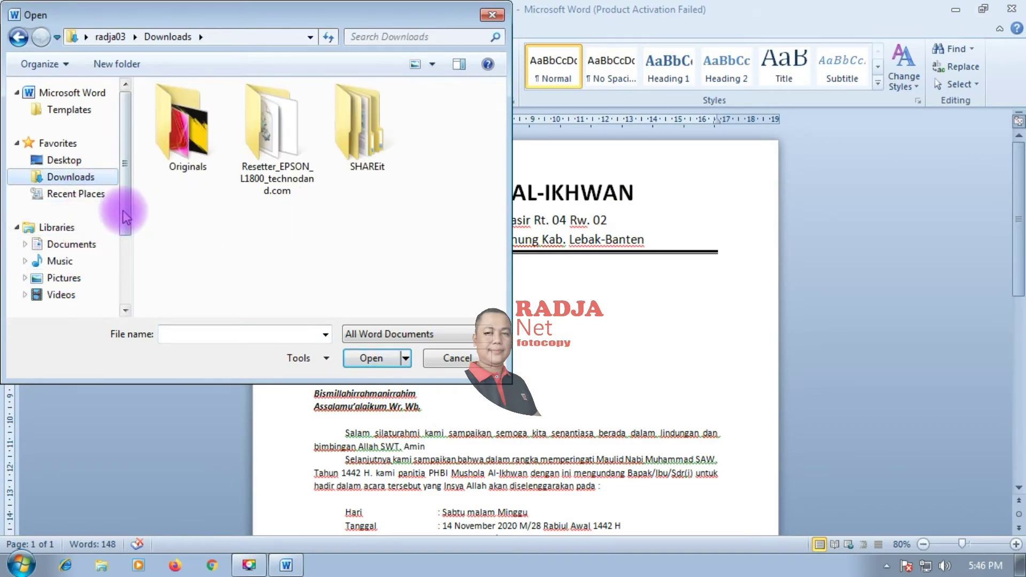
left_click_drag(126, 216, 127, 263)
left_click(80, 270)
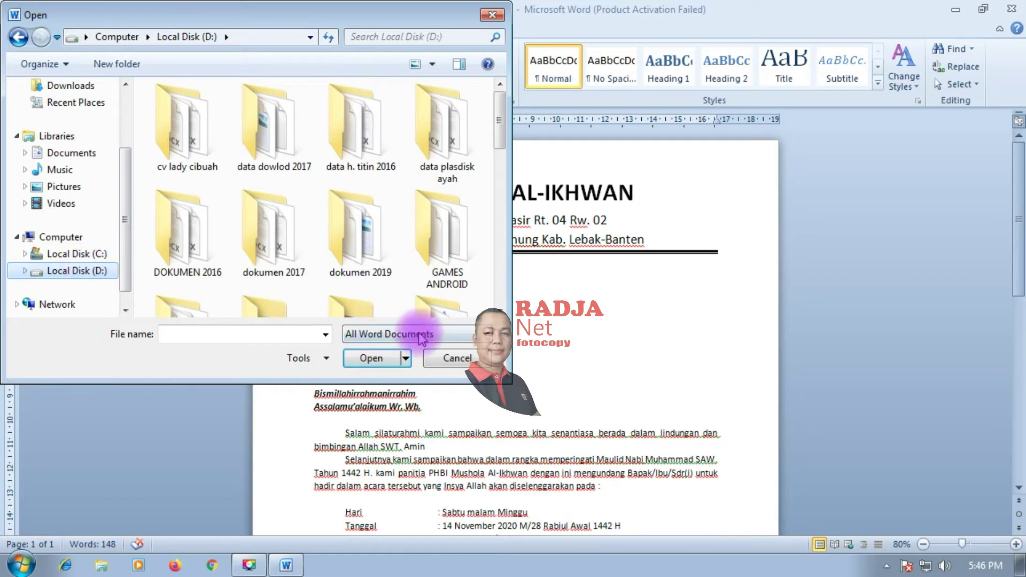
double_click(368, 257)
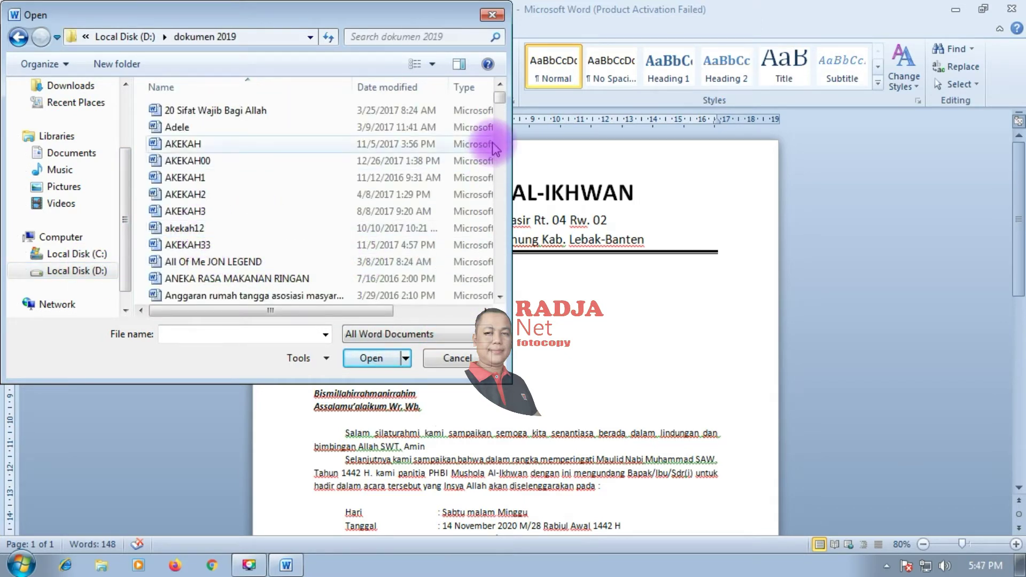
left_click(500, 295)
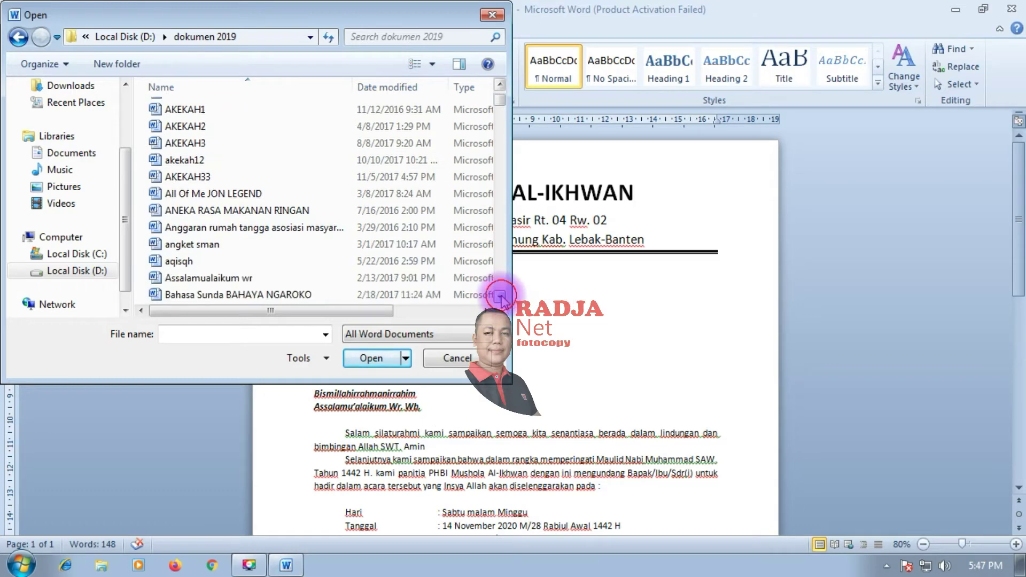
left_click(500, 296)
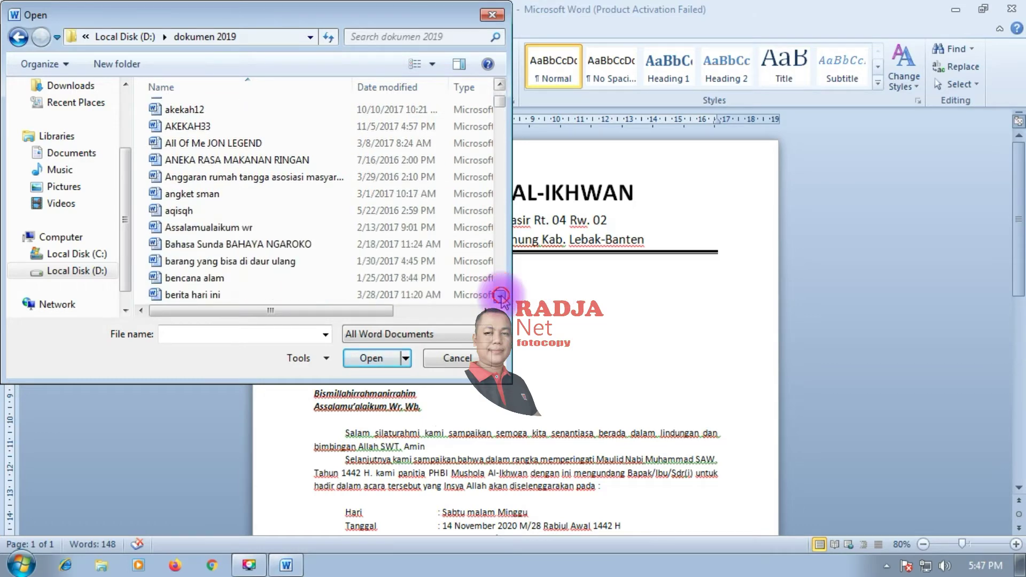
left_click(270, 182)
left_click(371, 357)
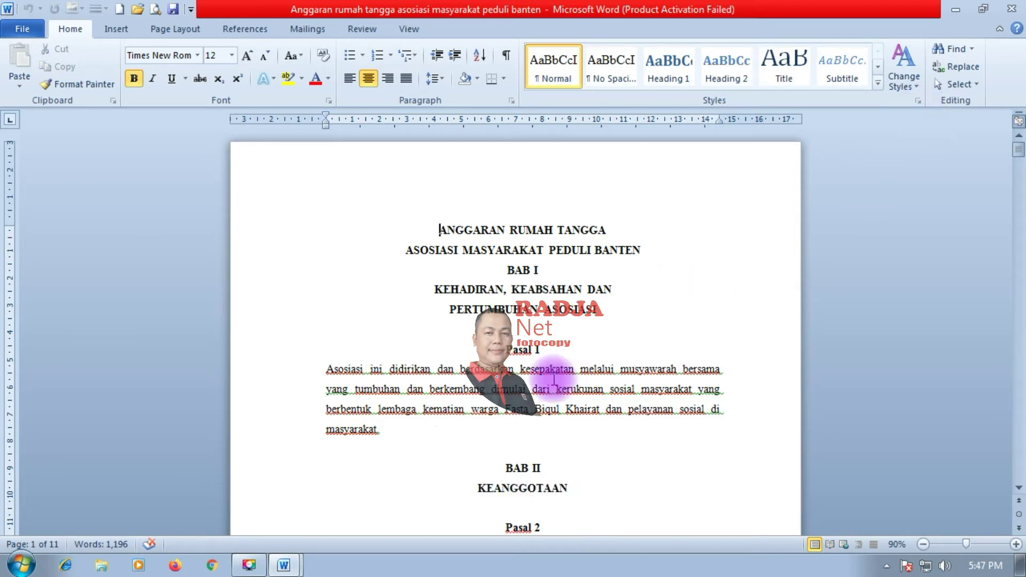
Check the open Word documents on the taskbar, then show the View tab's window options.
left_click(282, 565)
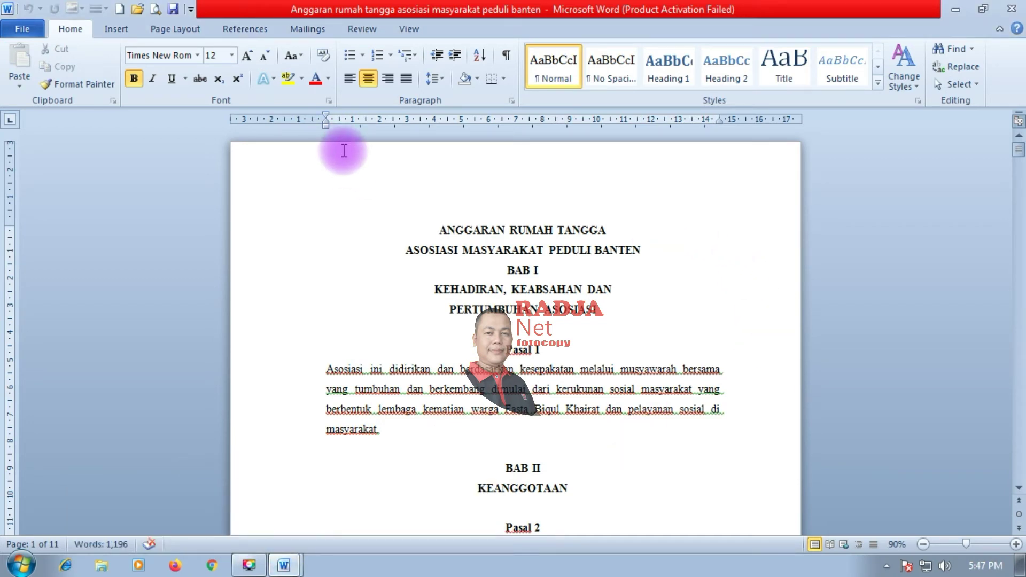
left_click(409, 32)
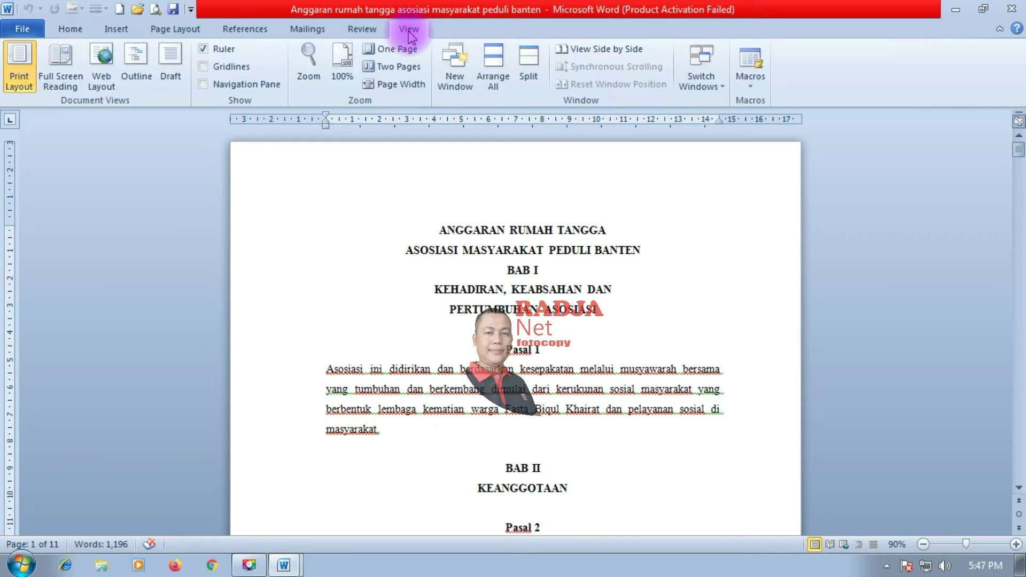
Tile both documents with Arrange All and scroll through the stacked windows.
left_click(494, 67)
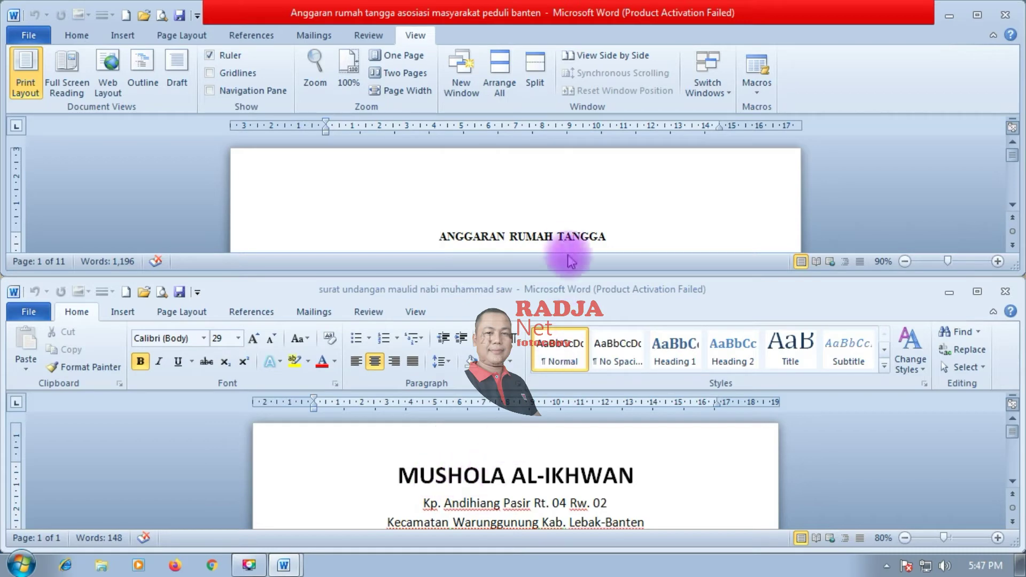
scroll(560, 235, "down", 2)
scroll(560, 236, "down", 3)
scroll(560, 235, "up", 3)
scroll(560, 233, "up", 2)
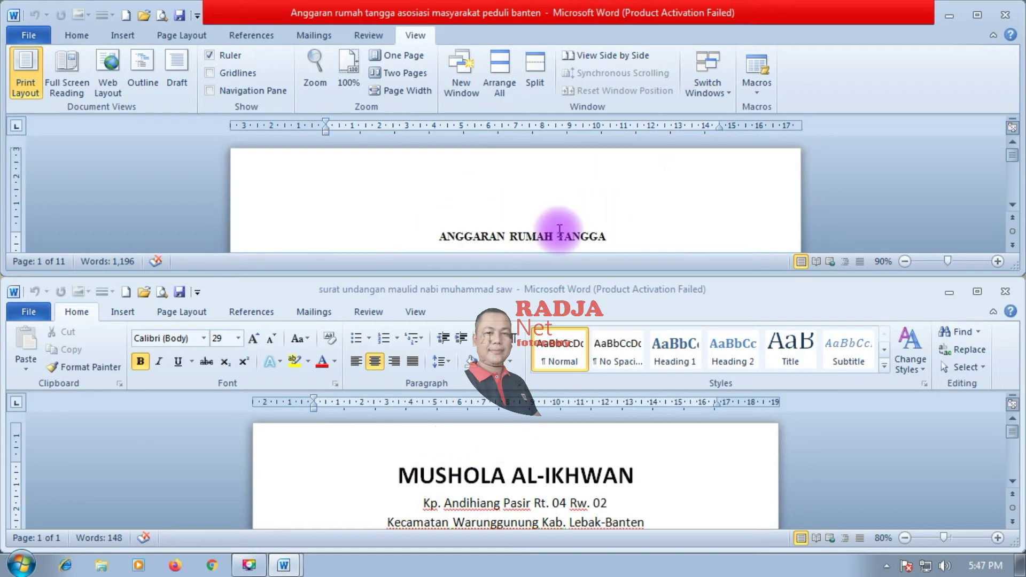
scroll(559, 229, "down", 3)
scroll(559, 235, "down", 3)
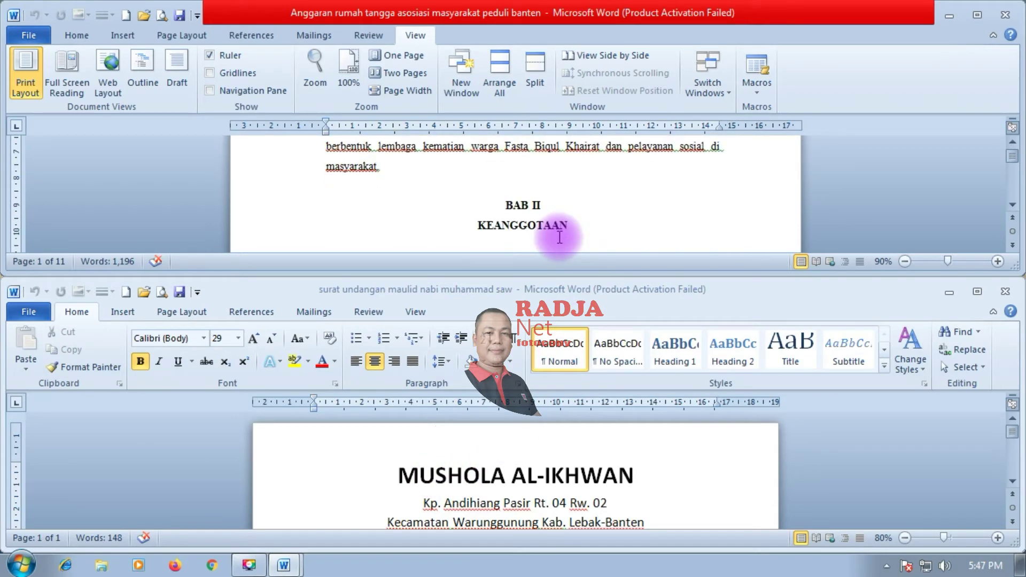
scroll(560, 238, "down", 3)
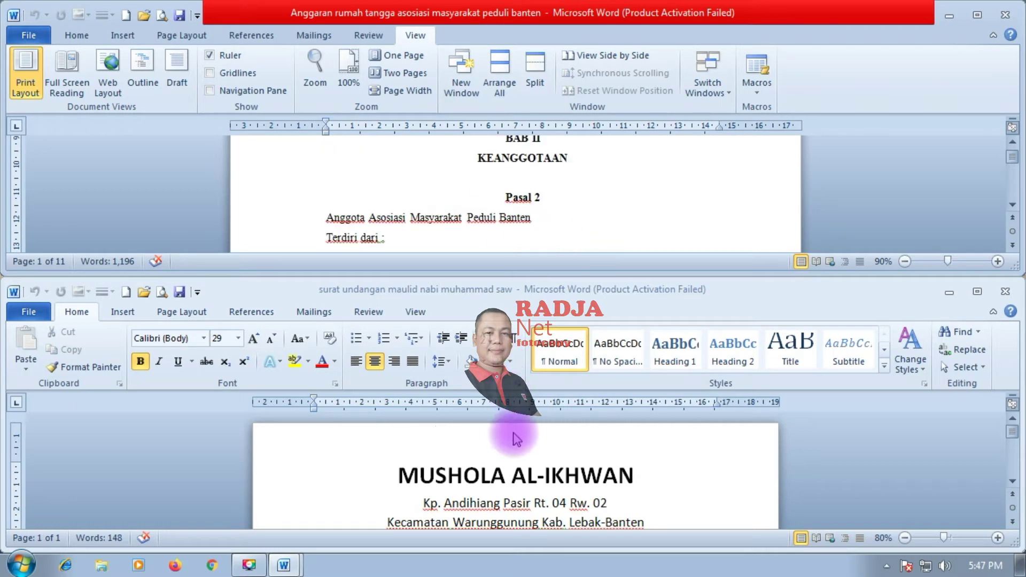
scroll(514, 438, "down", 3)
scroll(516, 439, "down", 3)
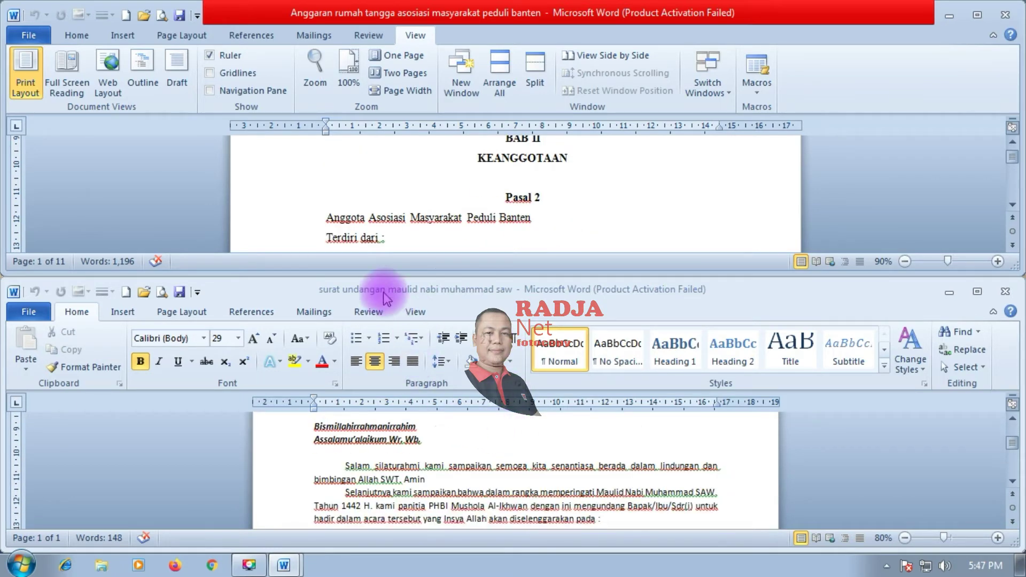
scroll(427, 470, "down", 3)
scroll(427, 470, "down", 2)
scroll(425, 460, "up", 3)
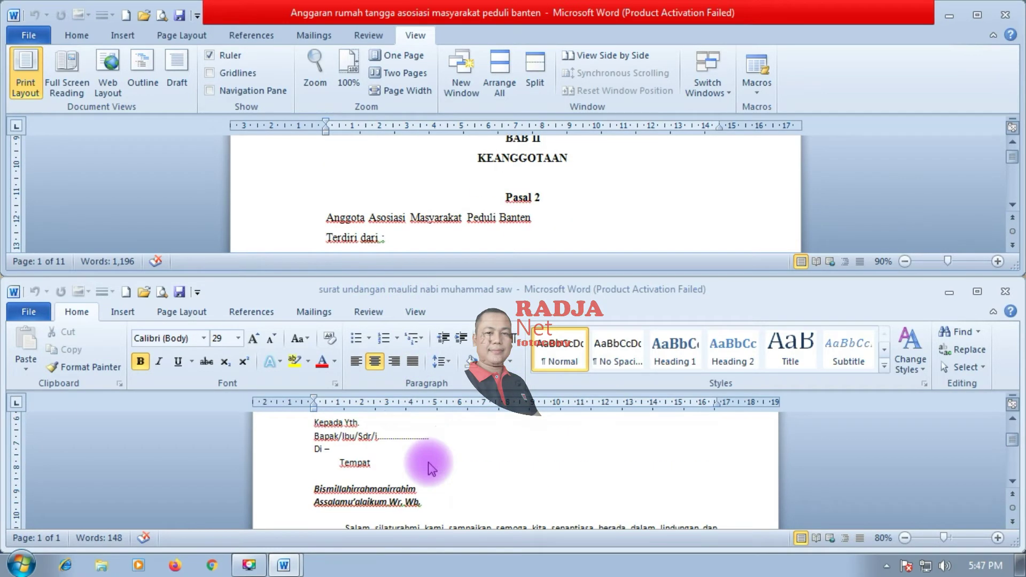
scroll(425, 467, "up", 3)
Make the top Anggaran window active and scroll it back up.
left_click(488, 185)
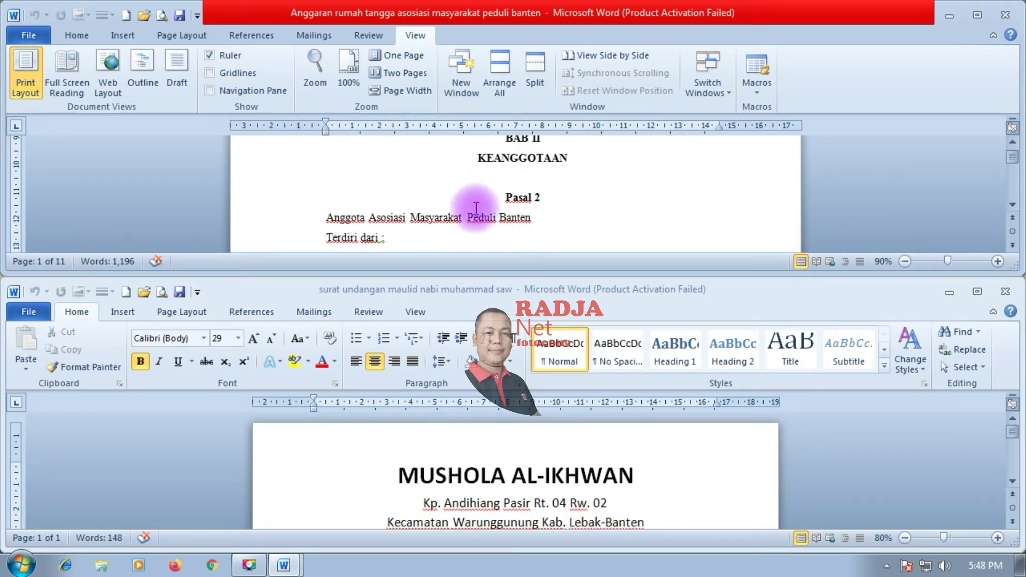
scroll(476, 201, "up", 5)
scroll(473, 206, "up", 3)
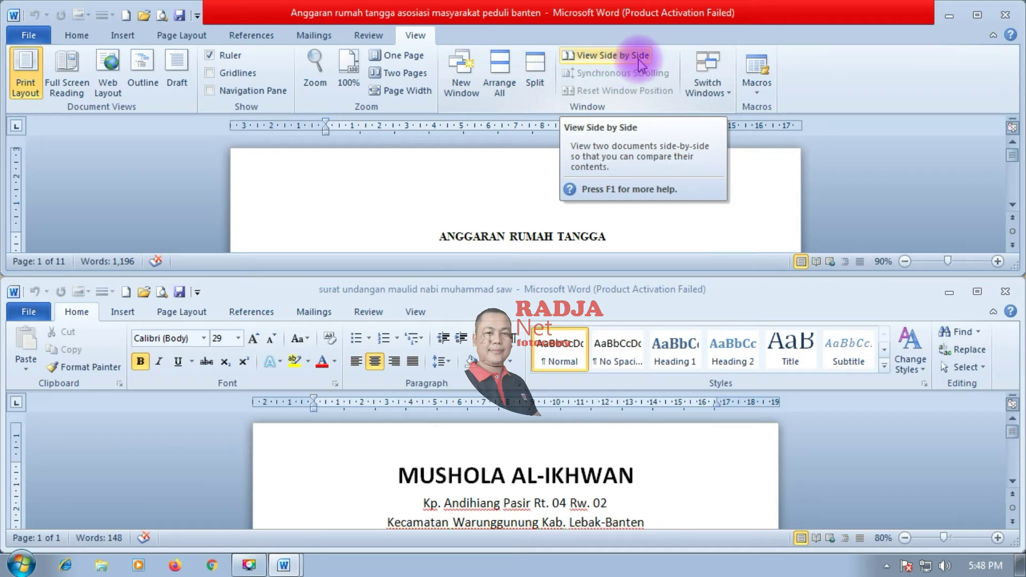
Turn View Side by Side on, off and on again, then click into the Anggaran text.
left_click(640, 59)
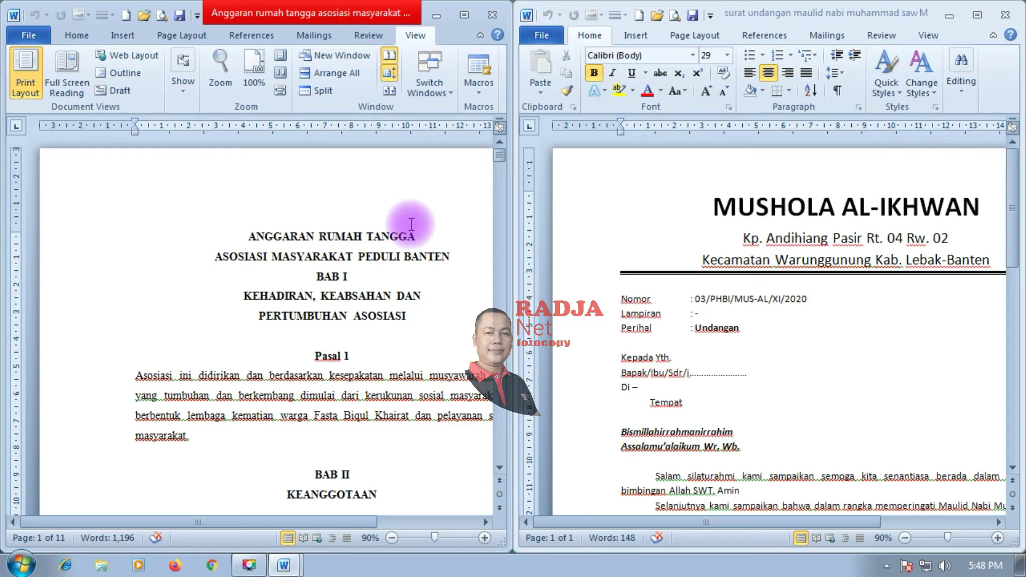
left_click(389, 54)
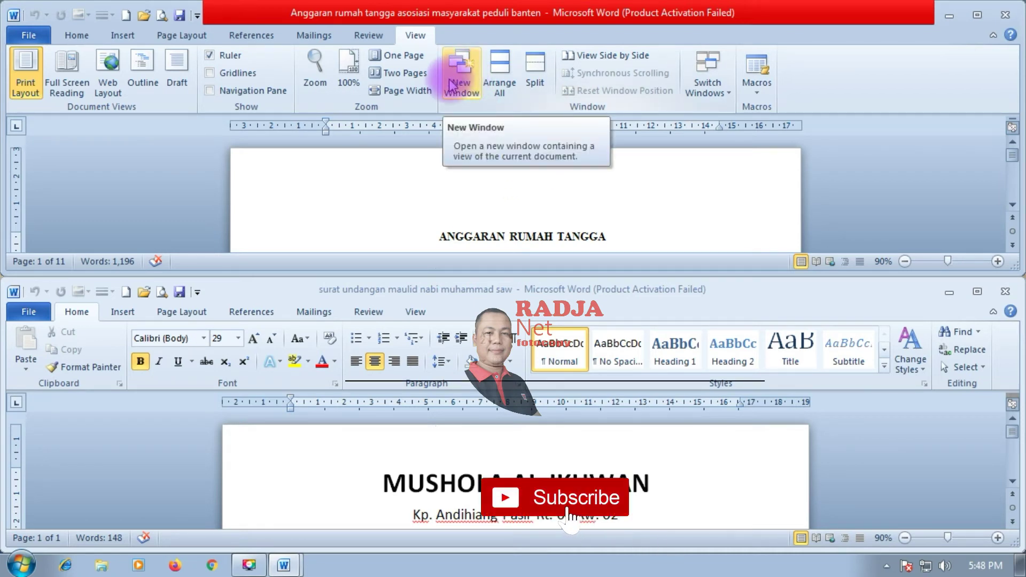
left_click(613, 60)
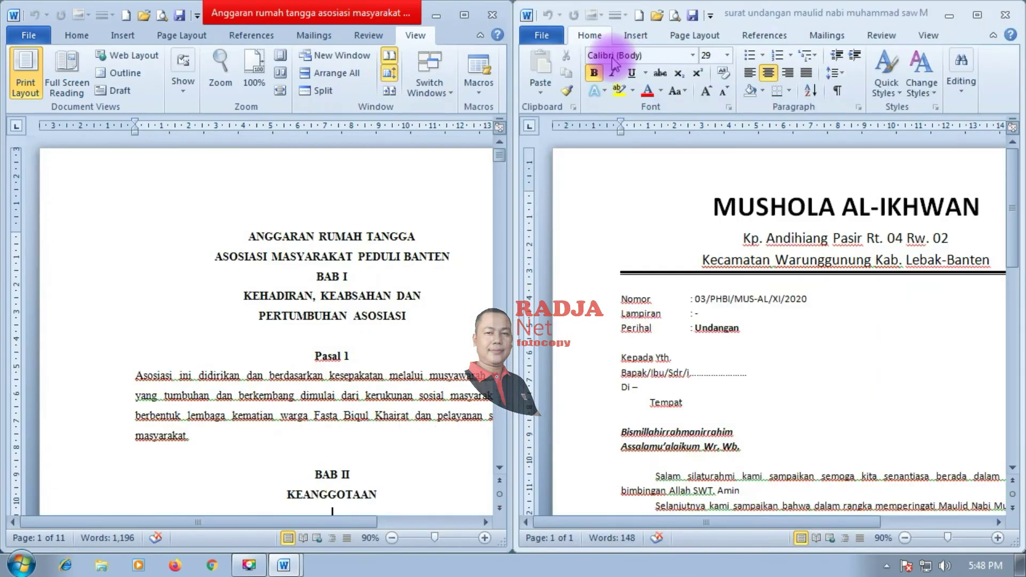
left_click(414, 279)
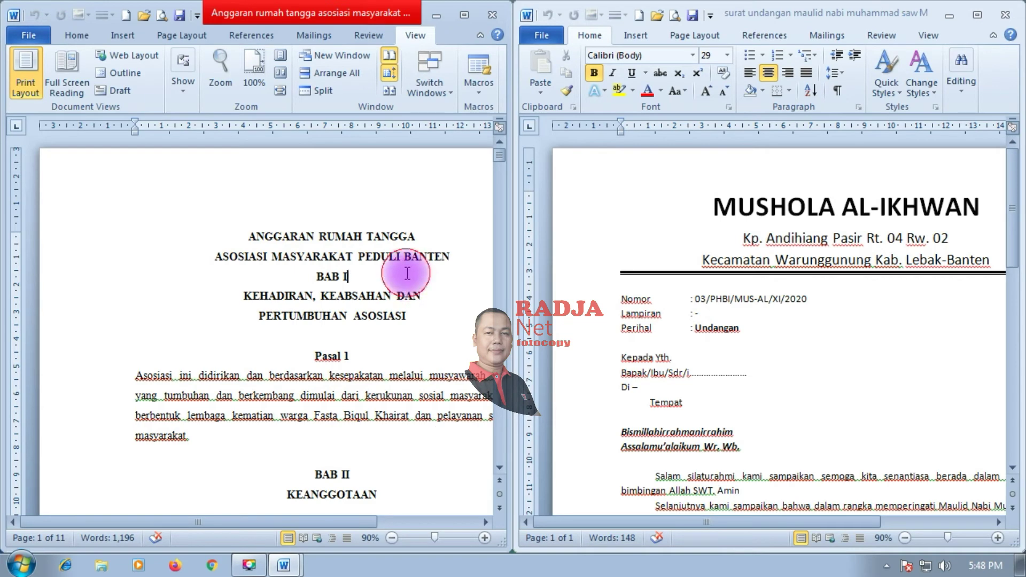
Open 'ANEKA RASA MAKANAN RINGAN' from the dokumen 2019 folder as a third document.
left_click(31, 37)
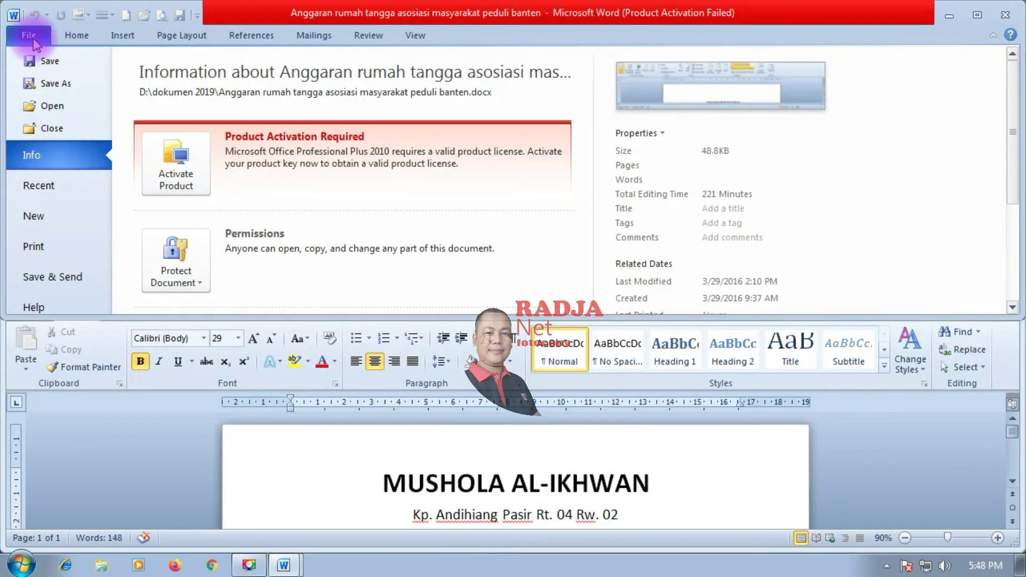
left_click(58, 111)
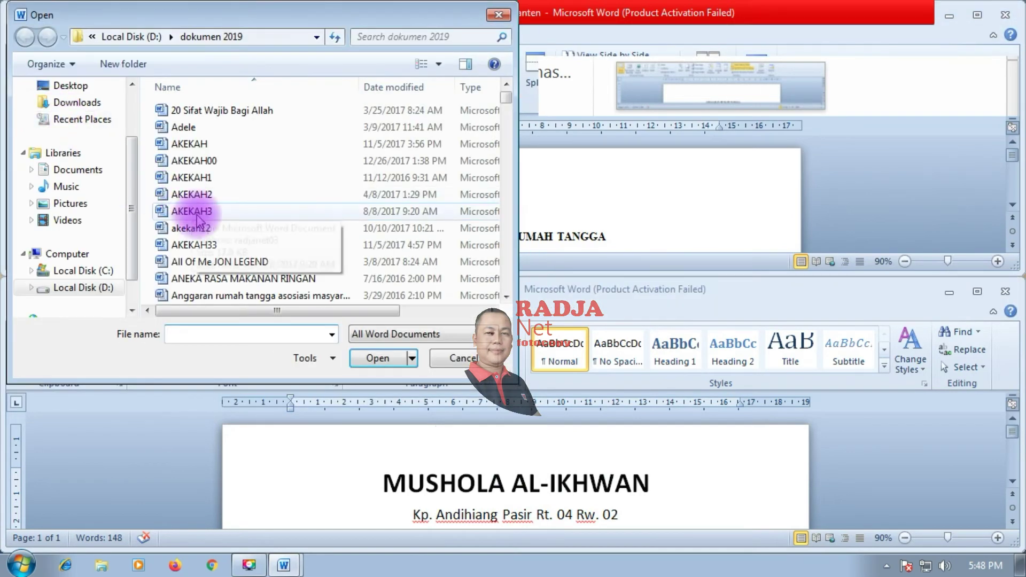
left_click(230, 278)
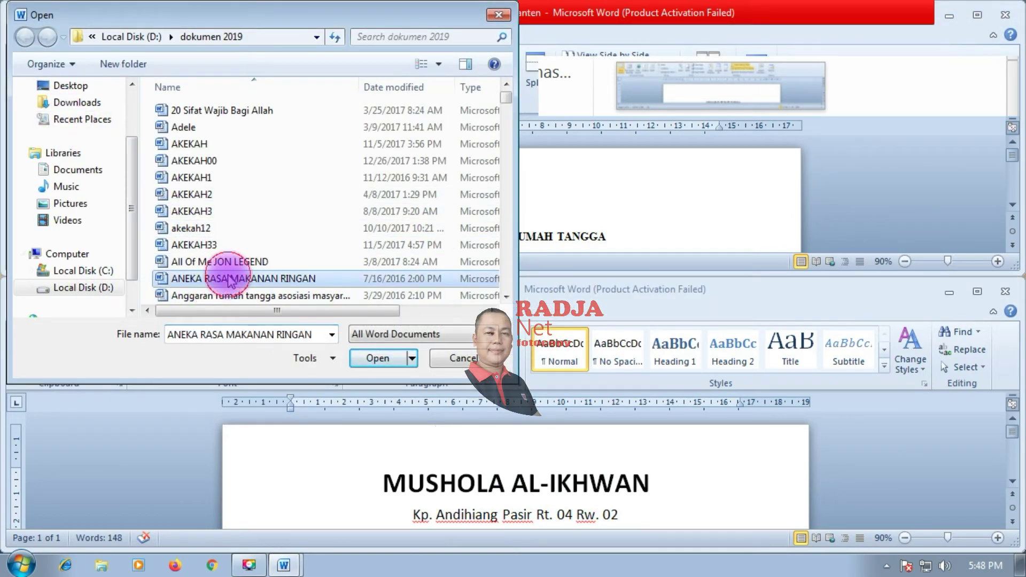
left_click(380, 360)
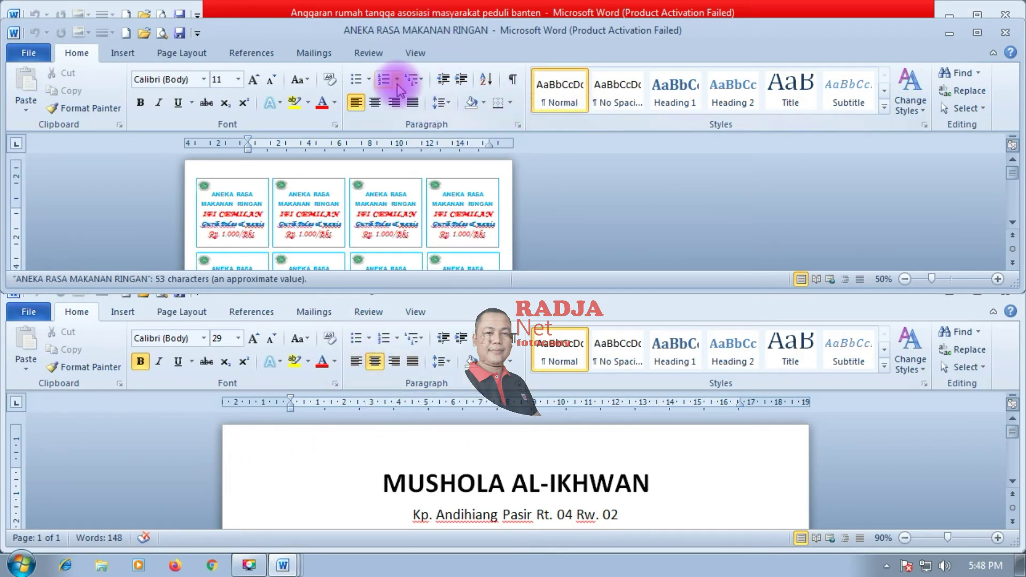
Tile all three documents horizontally with Arrange All and scroll through the windows.
left_click(416, 52)
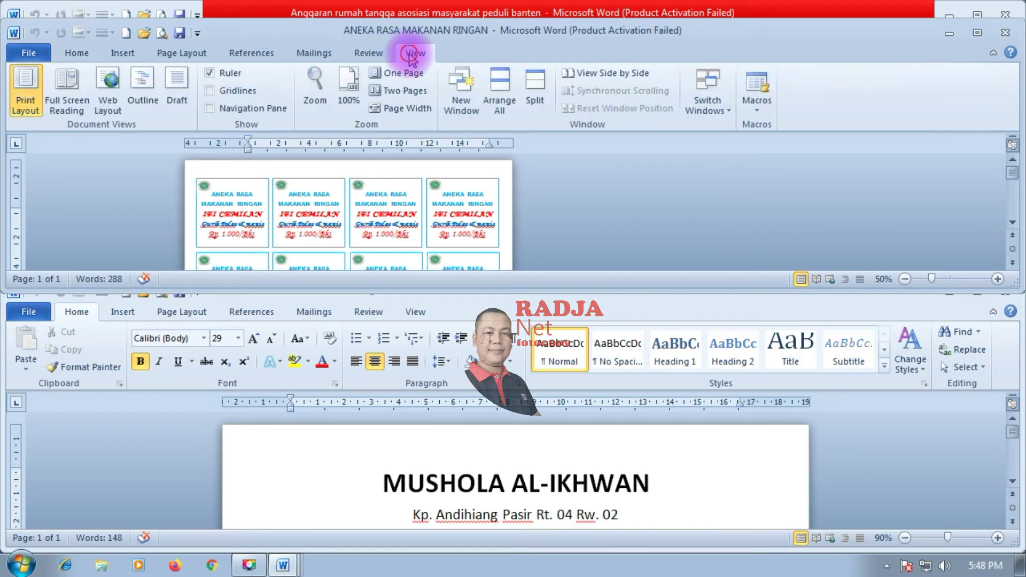
left_click(502, 85)
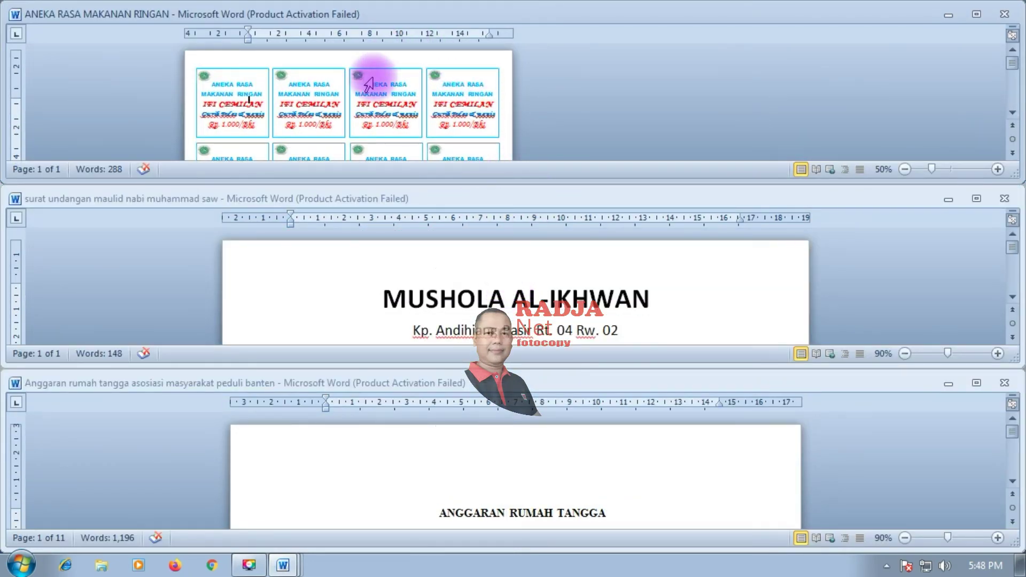
scroll(416, 144, "down", 5)
scroll(416, 144, "down", 2)
scroll(458, 271, "down", 5)
scroll(459, 271, "down", 5)
scroll(458, 270, "down", 5)
scroll(438, 436, "down", 5)
scroll(441, 423, "down", 5)
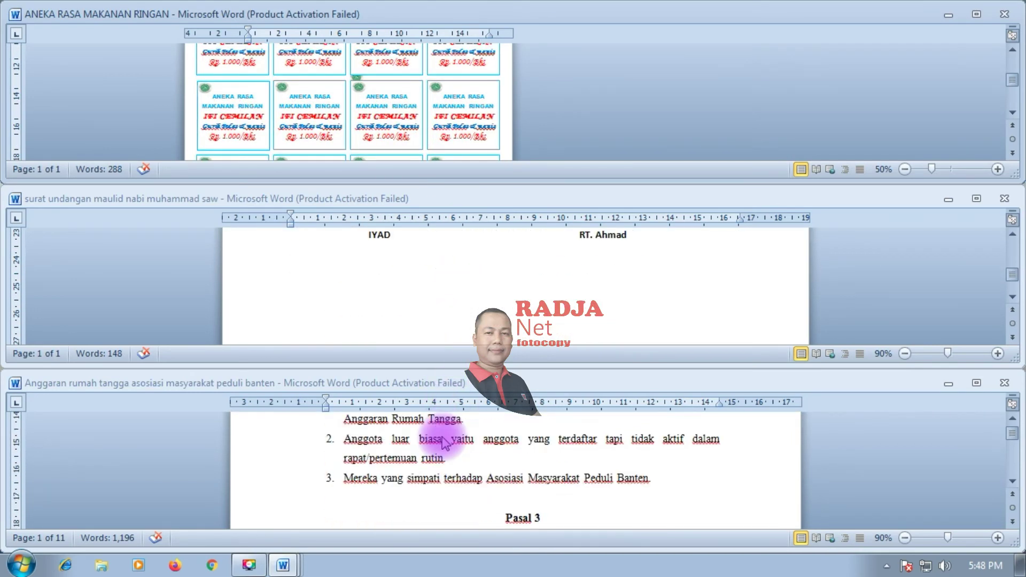
scroll(447, 435, "up", 5)
scroll(451, 262, "up", 5)
scroll(451, 262, "up", 5)
scroll(451, 262, "up", 5)
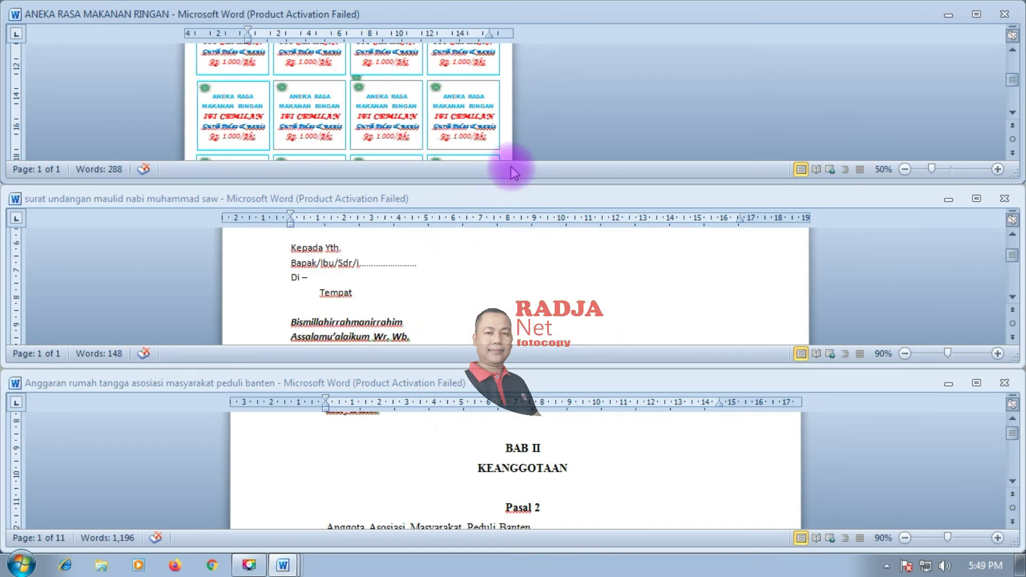
scroll(517, 129, "up", 5)
scroll(517, 124, "up", 5)
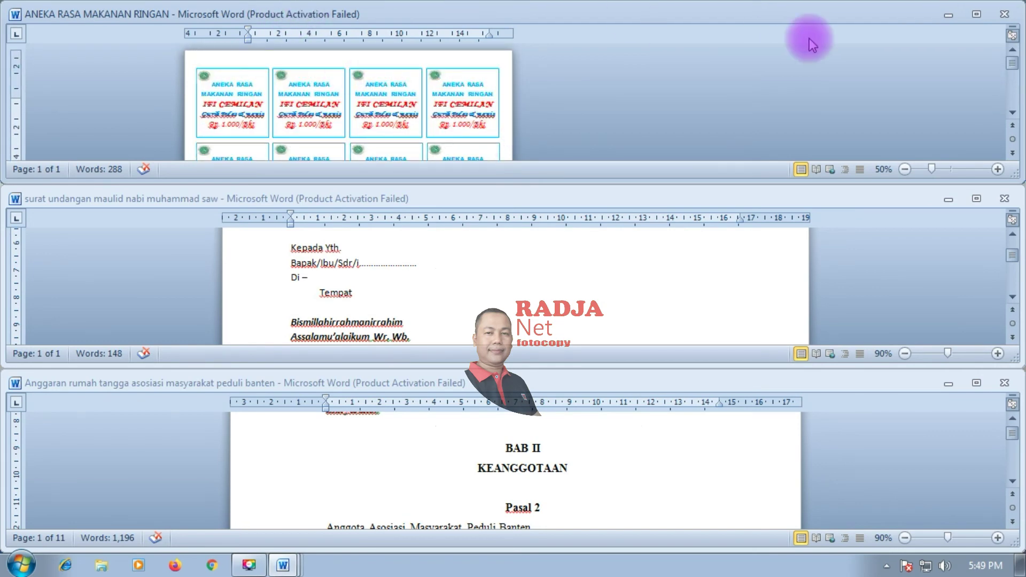
scroll(912, 72, "down", 1)
scroll(733, 309, "down", 5)
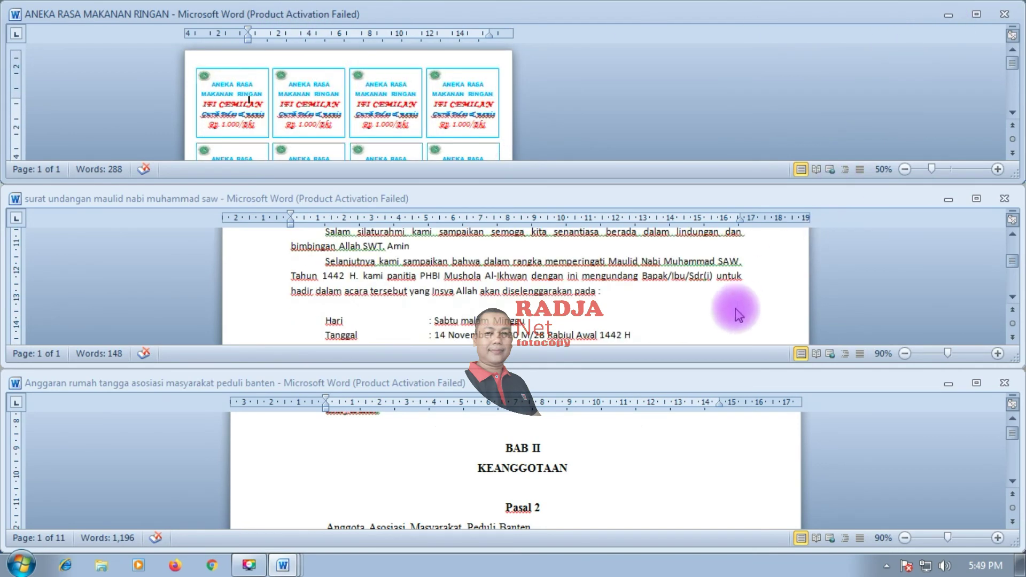
scroll(601, 417, "down", 5)
scroll(542, 274, "up", 4)
scroll(544, 273, "up", 5)
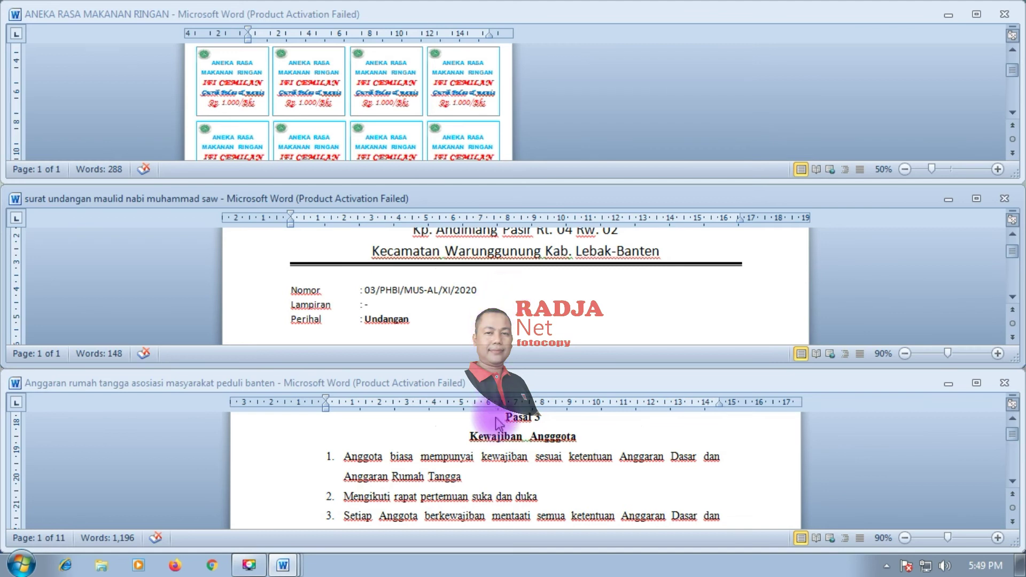
Select 'XI' in the letter's Nomor line, scroll the Anggaran window, then close ANEKA RASA MAKANAN RINGAN.
left_click(491, 289)
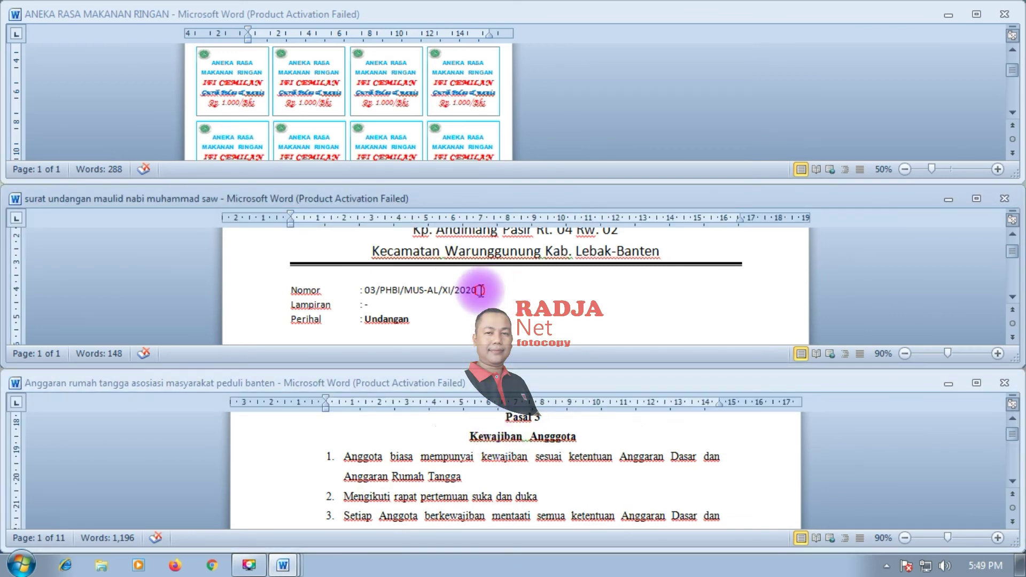
double_click(447, 292)
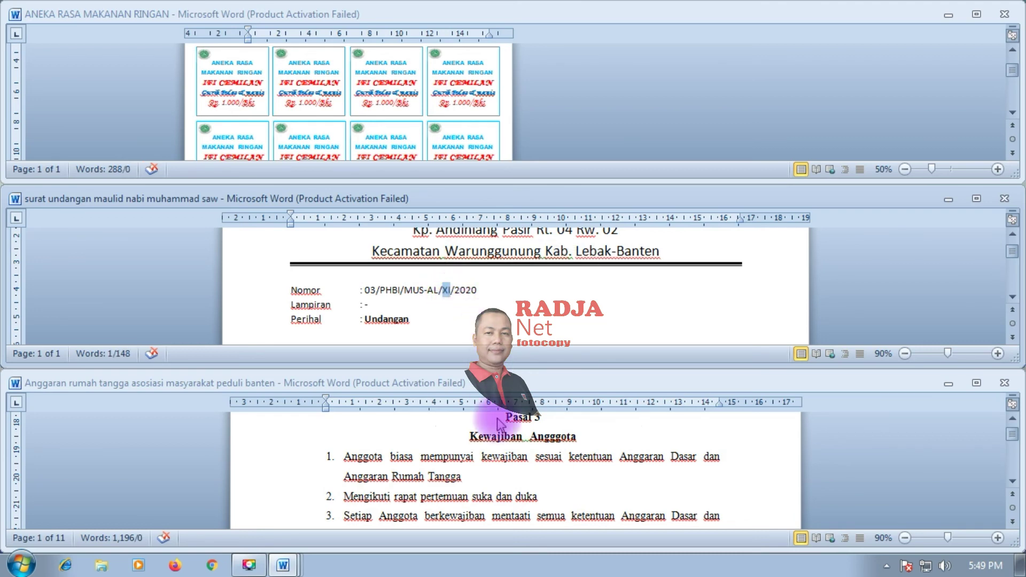
left_click(515, 458)
scroll(515, 457, "down", 5)
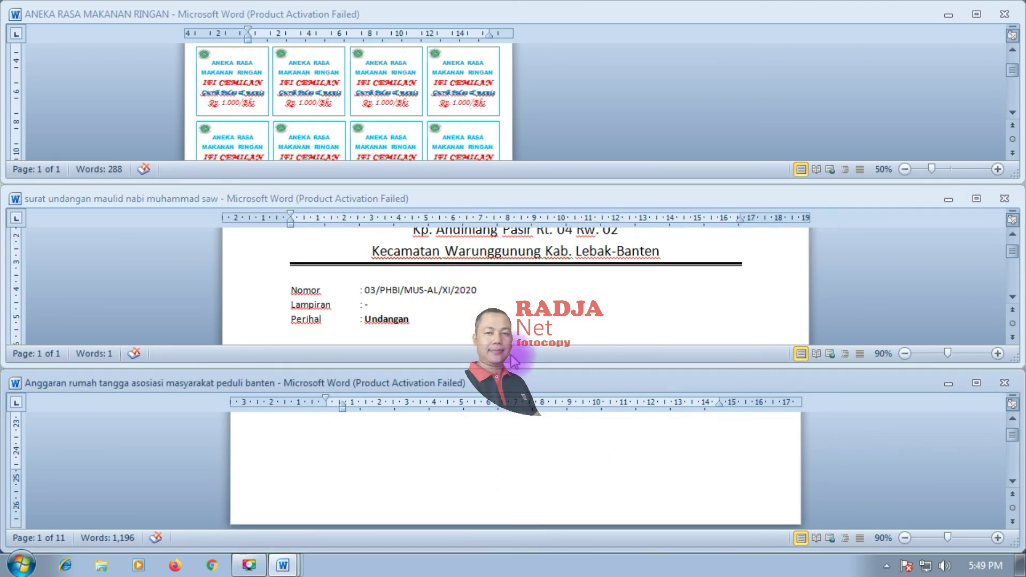
scroll(467, 441, "up", 5)
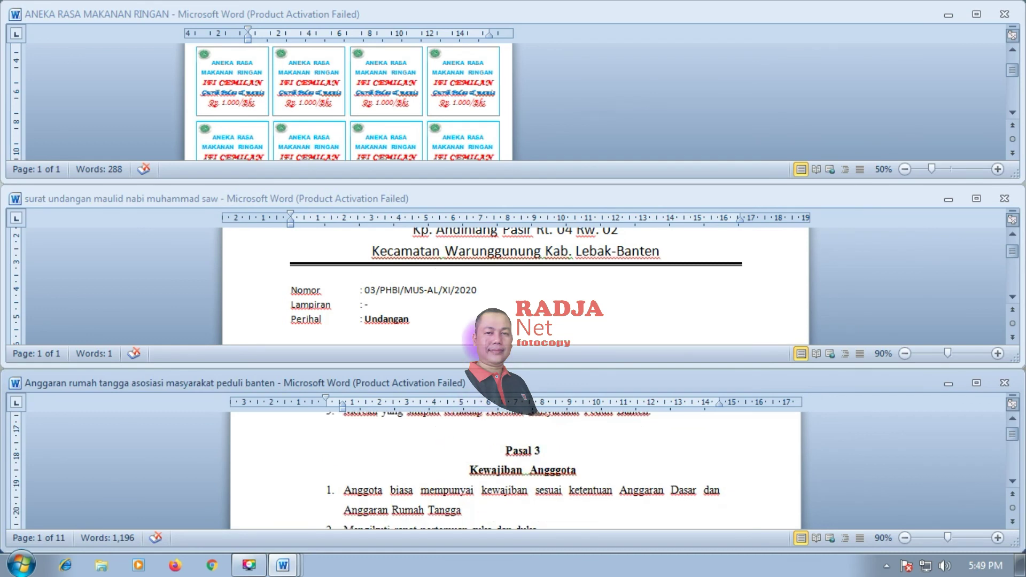
scroll(444, 278, "up", 3)
scroll(461, 116, "up", 2)
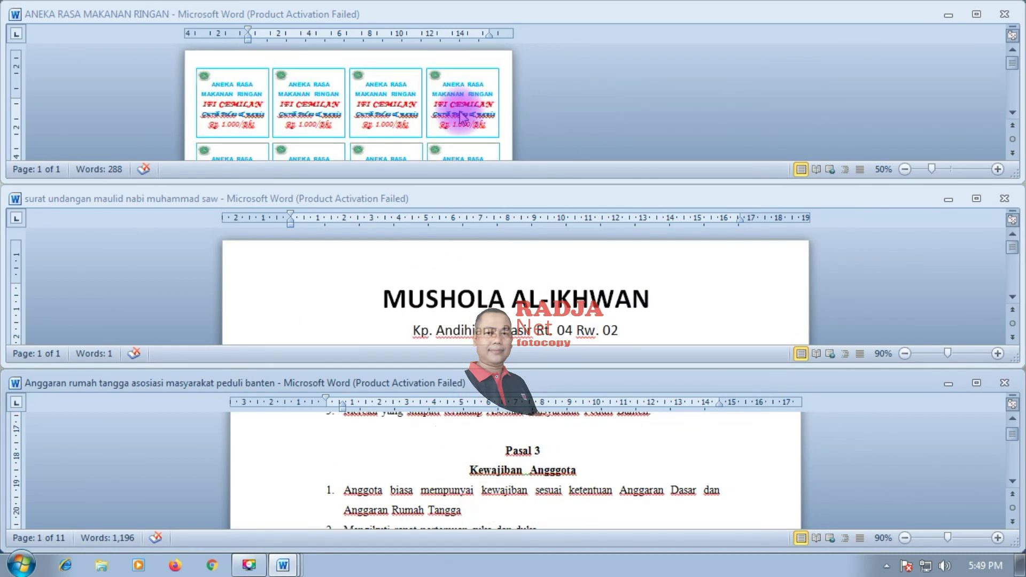
left_click(1005, 14)
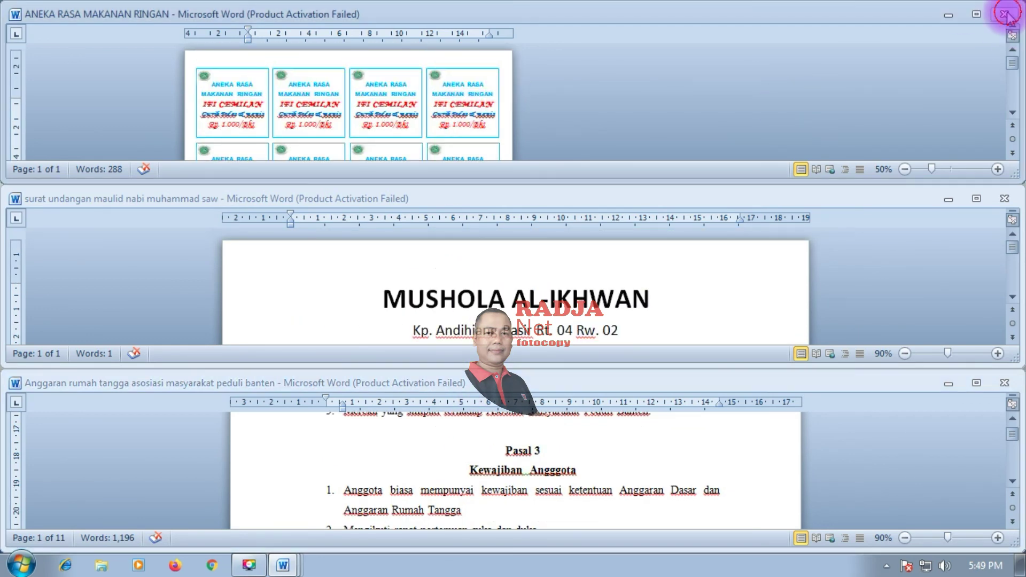
Close the invitation letter window and then the Anggaran rules document window.
left_click(1012, 202)
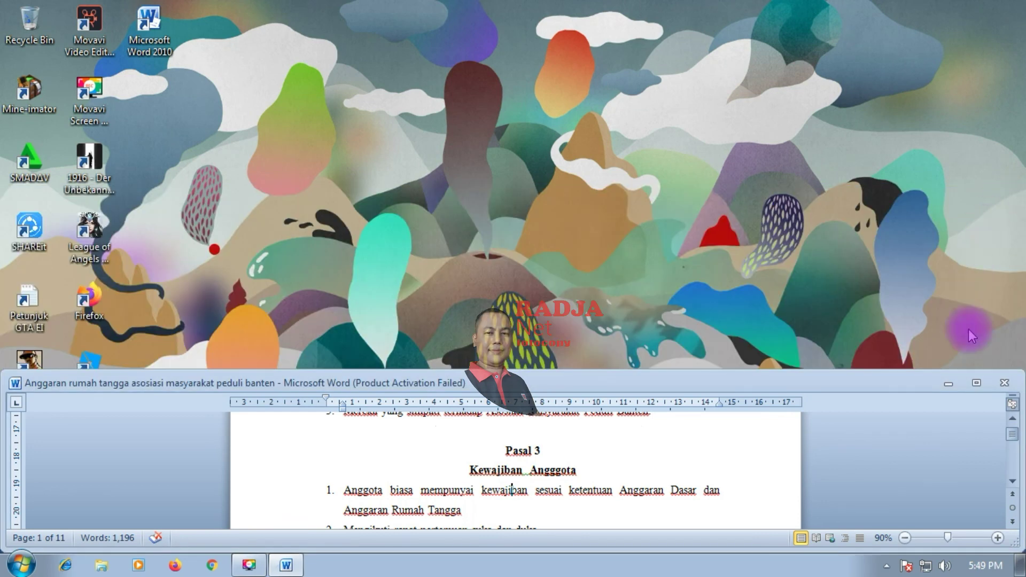
left_click(1005, 383)
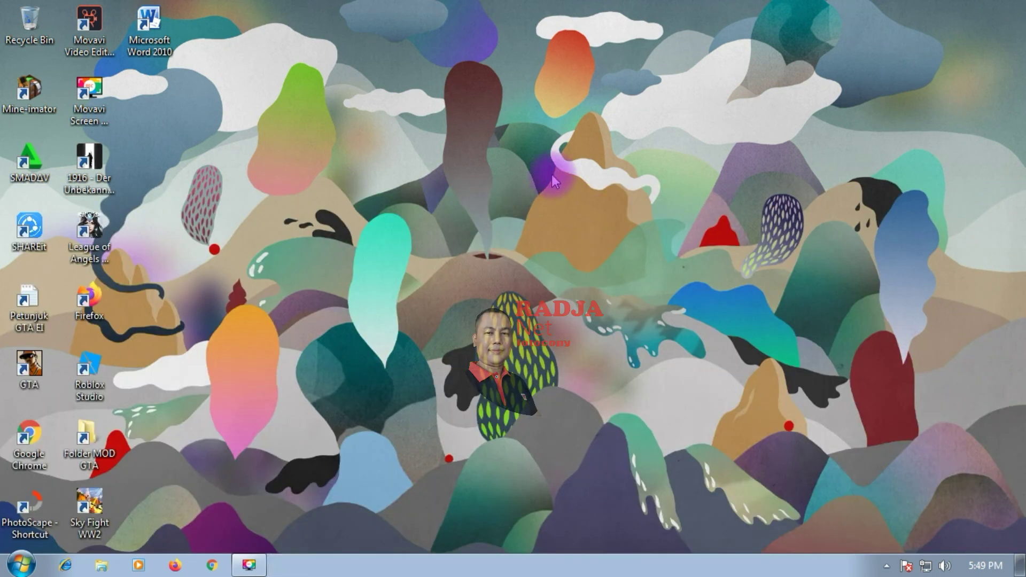